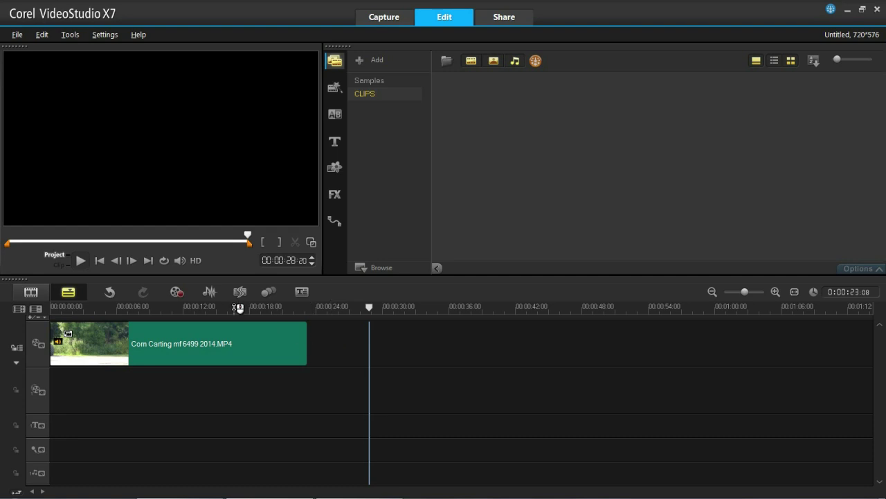
# - Place the Corn Carting mf6499 2014.MP4 clip on the timeline's video track
pyautogui.moveTo(239, 308); pyautogui.dragTo(16, 306)
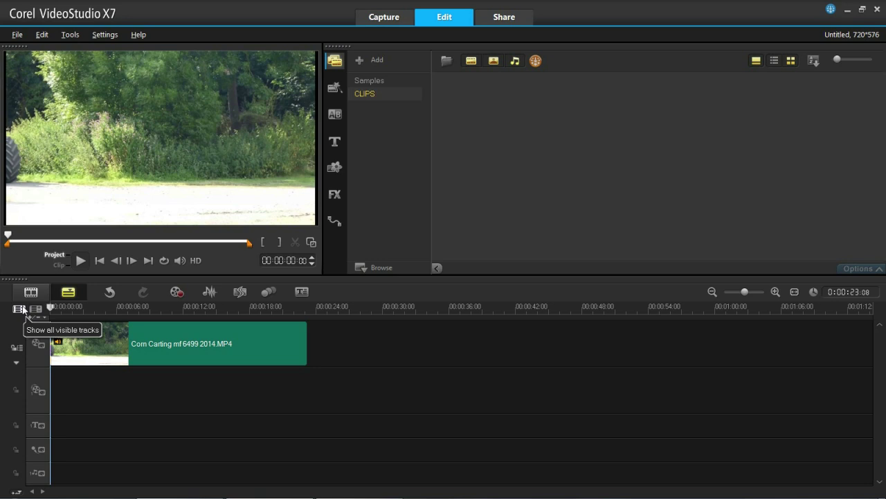
# - Play the clip, then scrub to about 00:00:04:13 where the tractor drives into view
pyautogui.click(80, 261)
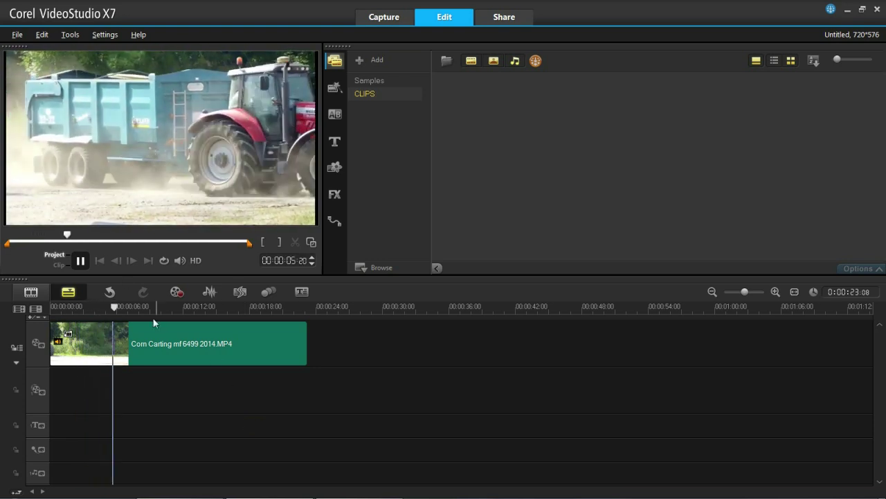
pyautogui.click(81, 261)
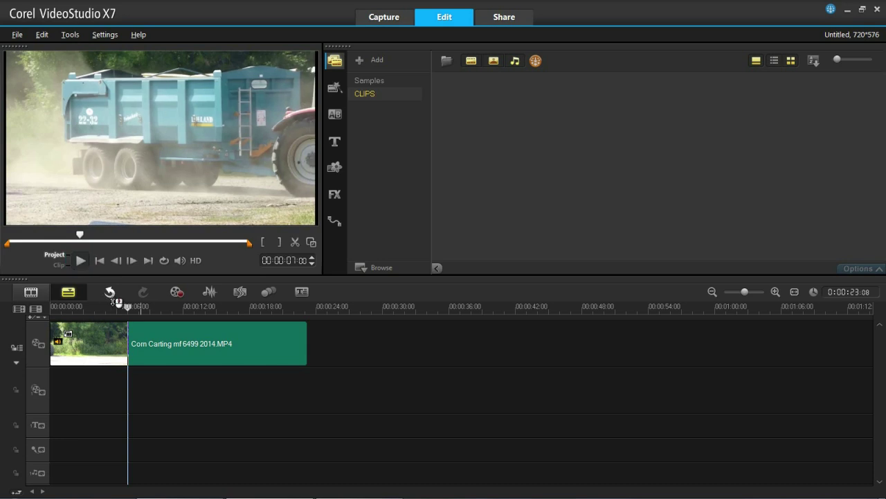
pyautogui.moveTo(113, 302); pyautogui.dragTo(100, 305)
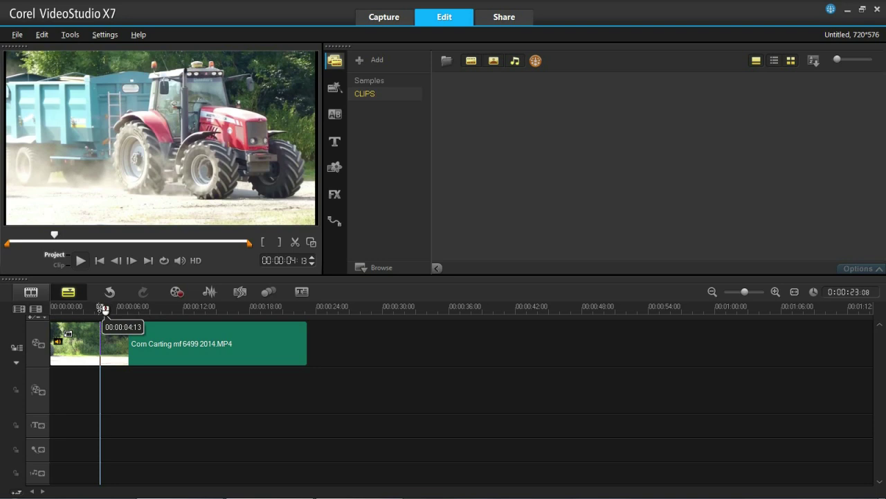
pyautogui.moveTo(102, 308)
pyautogui.mouseDown()
pyautogui.moveTo(119, 308)
pyautogui.moveTo(101, 307)
pyautogui.mouseUp()
# - Split the clip at about four seconds and go to the first part's last frame
pyautogui.click(295, 241)
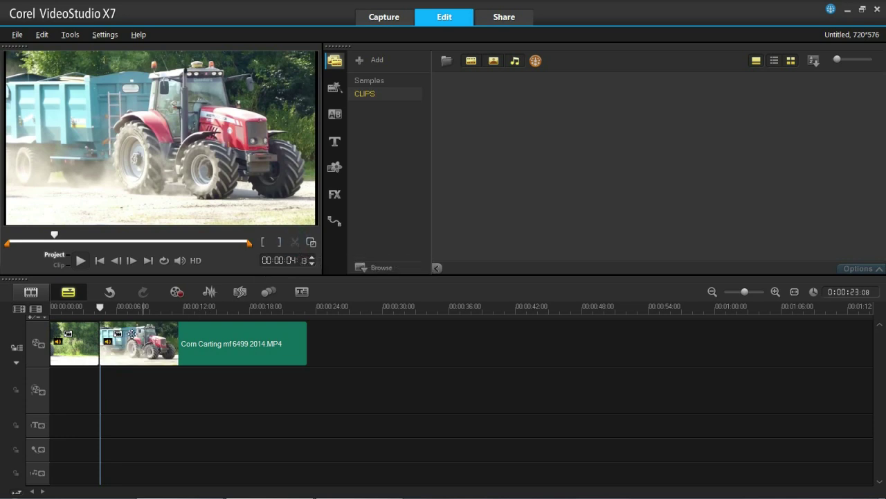
pyautogui.click(75, 344)
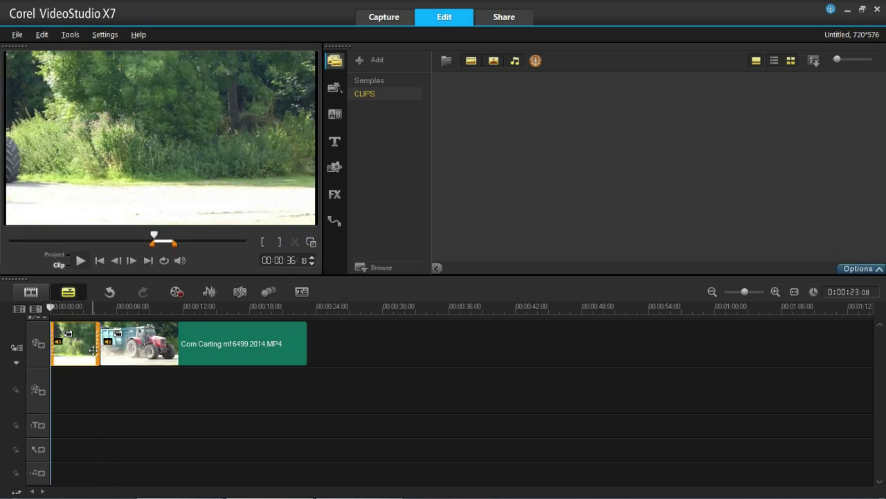
pyautogui.click(776, 292)
pyautogui.click(776, 292)
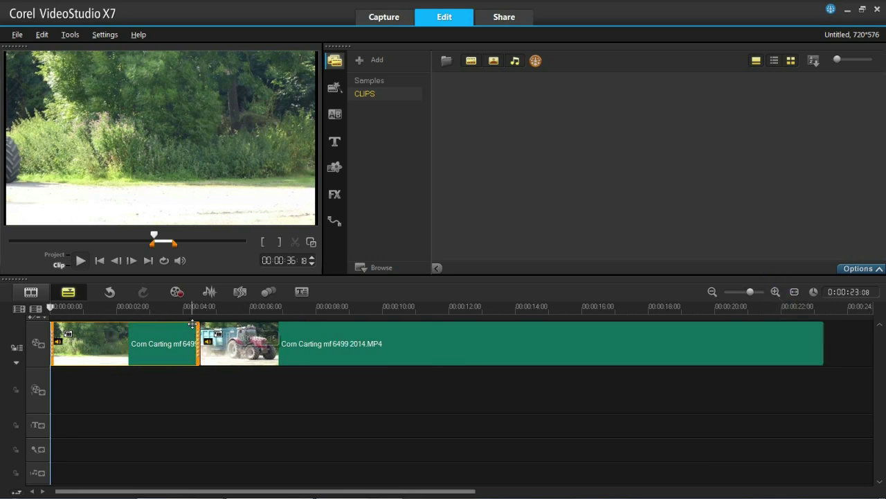
pyautogui.click(150, 261)
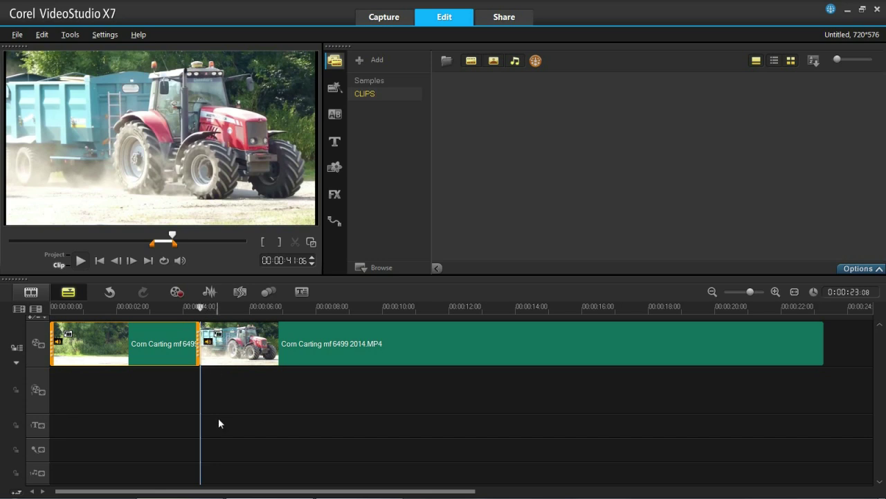
pyautogui.click(45, 36)
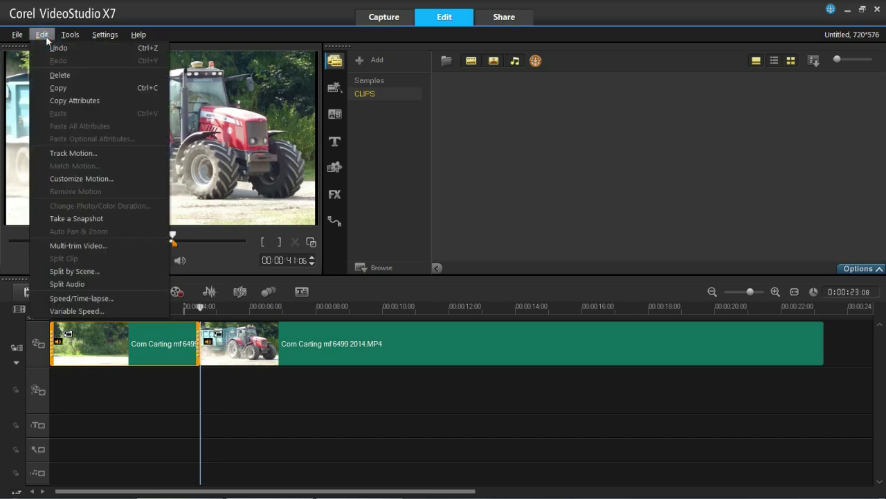
# - Snapshot the tractor frame and insert the still between the two clip halves
pyautogui.click(89, 219)
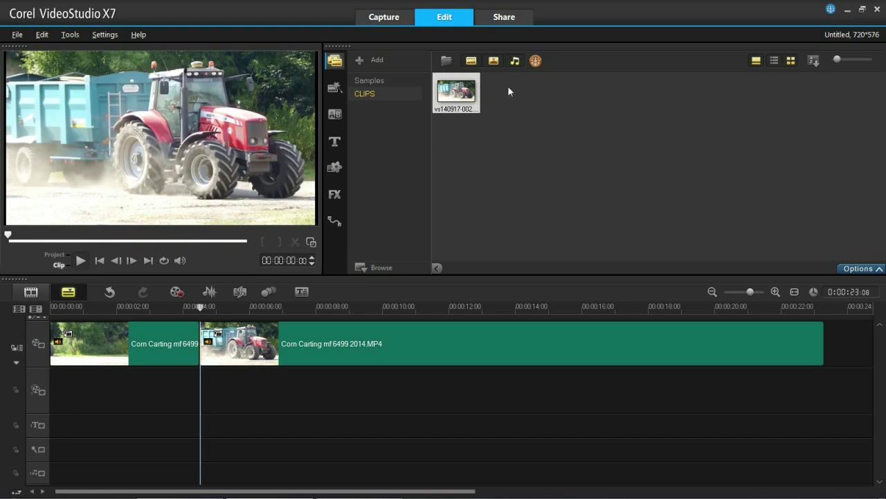
pyautogui.moveTo(452, 104); pyautogui.dragTo(230, 336)
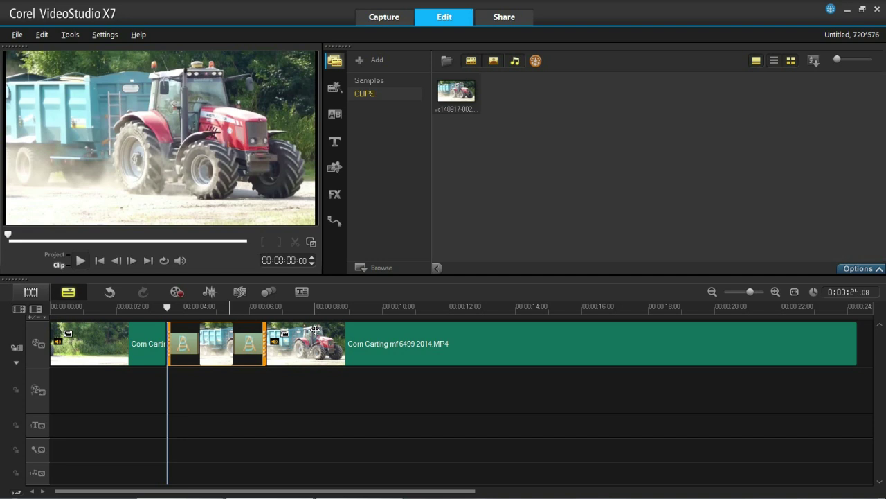
pyautogui.moveTo(289, 332); pyautogui.dragTo(374, 341)
pyautogui.moveTo(213, 342); pyautogui.dragTo(281, 344)
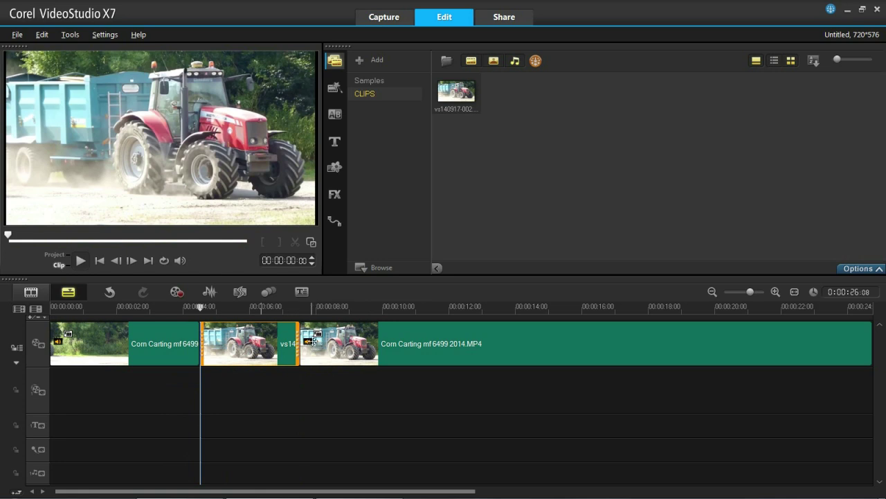
pyautogui.moveTo(201, 306); pyautogui.dragTo(114, 307)
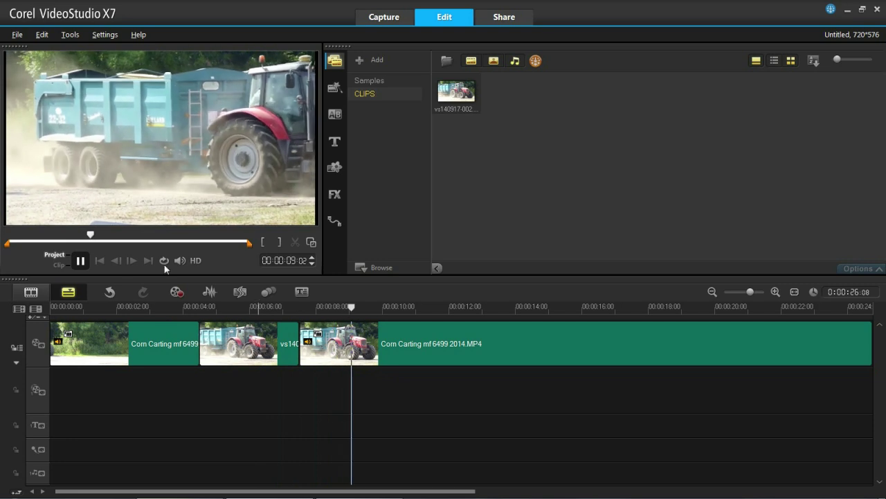
pyautogui.click(80, 260)
pyautogui.moveTo(238, 309); pyautogui.dragTo(216, 311)
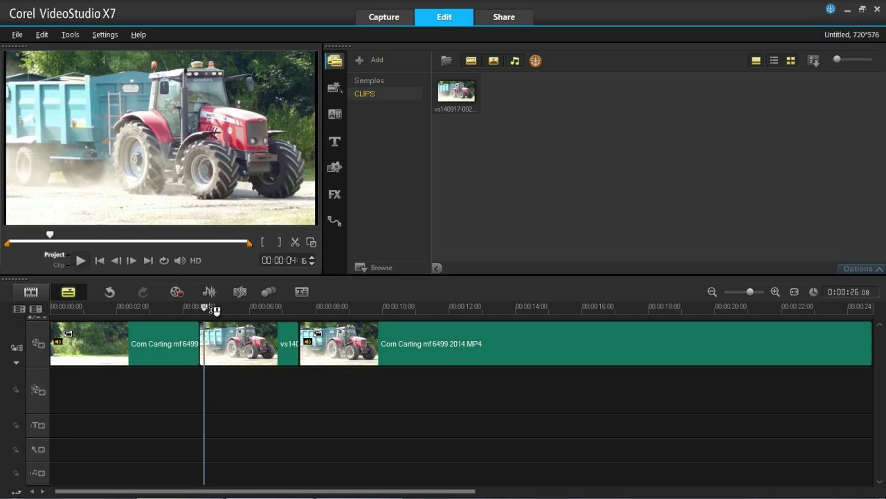
# - Add a 'Tractor' title over the frozen frame, positioned at the upper right
pyautogui.click(335, 141)
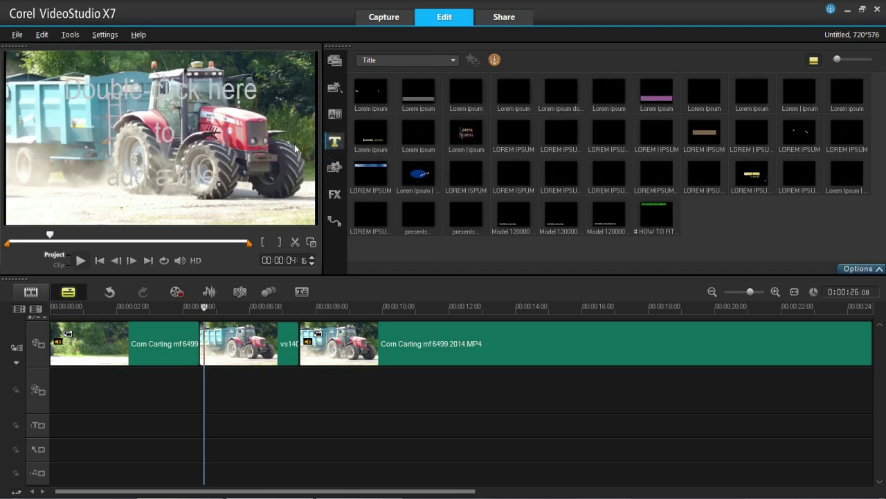
pyautogui.doubleClick(193, 150)
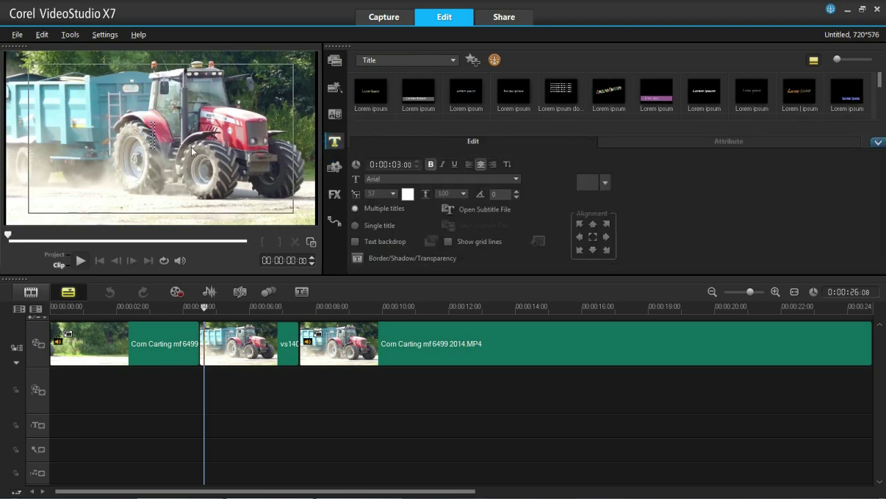
pyautogui.write('Tractor')
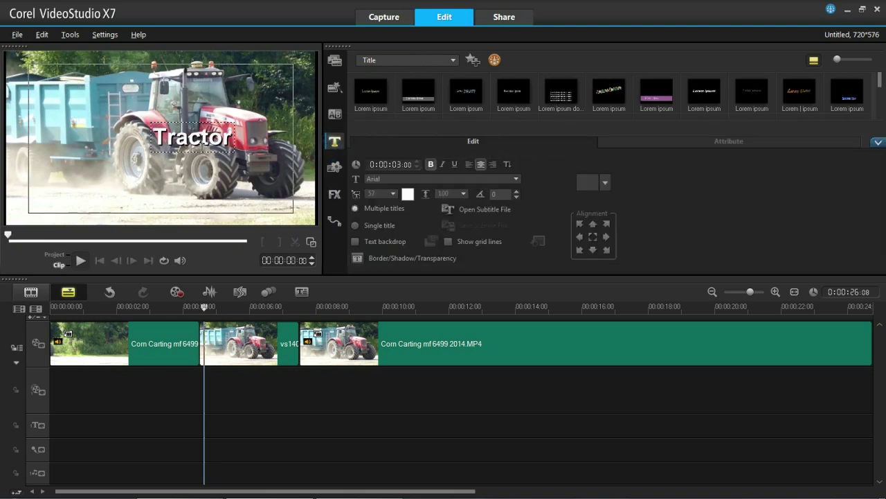
pyautogui.click(203, 153)
pyautogui.moveTo(202, 152); pyautogui.dragTo(272, 79)
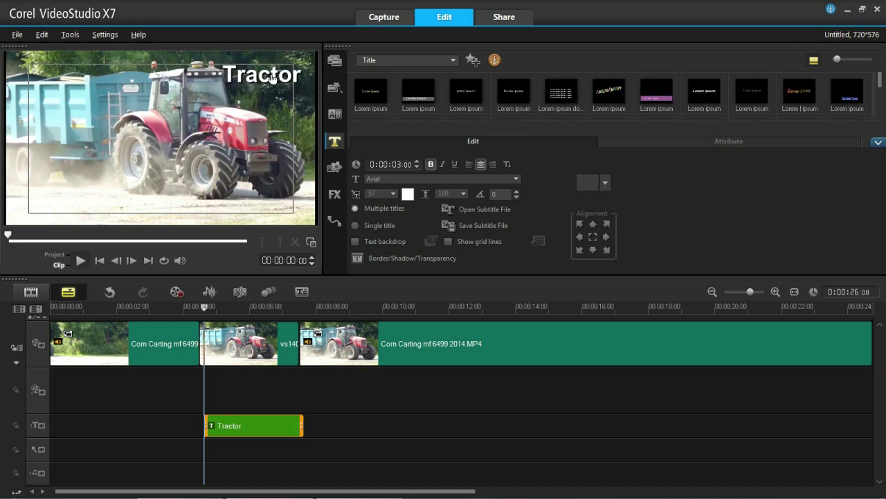
pyautogui.click(261, 434)
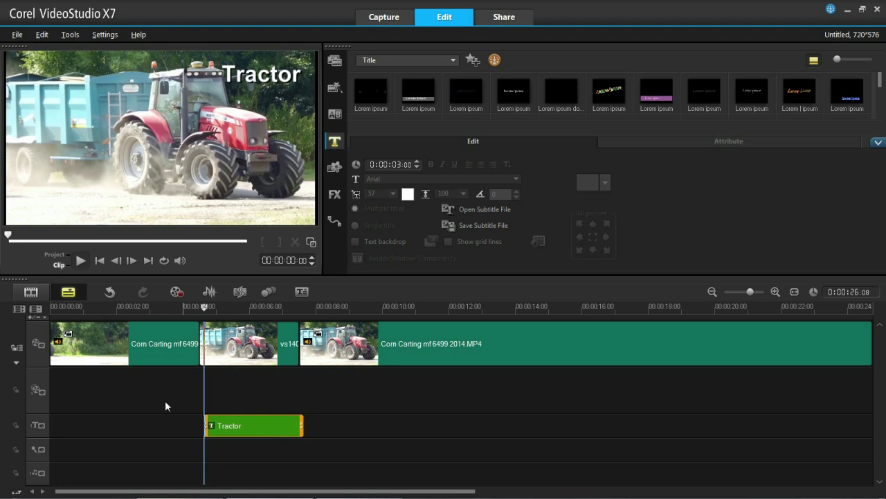
# - Set the Track Manager to show 2 title tracks
pyautogui.click(35, 309)
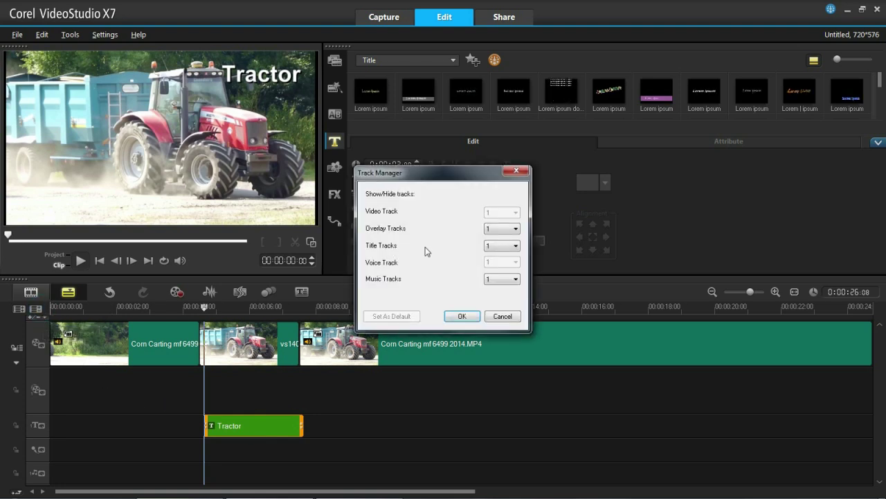
pyautogui.click(494, 248)
pyautogui.click(495, 260)
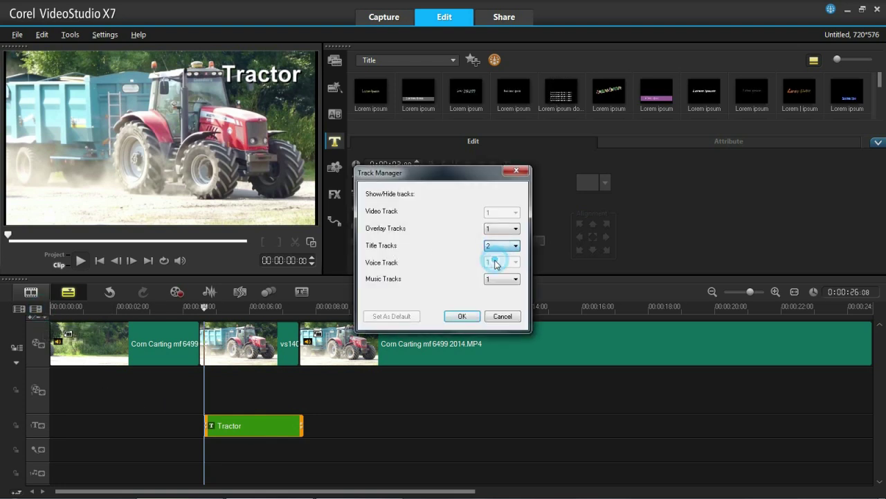
pyautogui.click(461, 317)
# - Copy the title to the second track, reword it 'Trailer', and place it top-left
pyautogui.moveTo(278, 408); pyautogui.dragTo(211, 440)
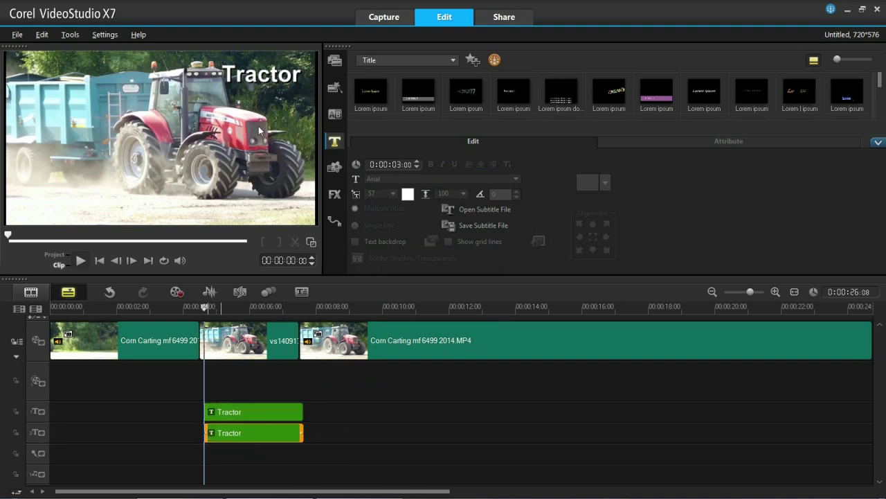
pyautogui.moveTo(250, 80); pyautogui.dragTo(99, 71)
pyautogui.doubleClick(99, 72)
pyautogui.write('T')
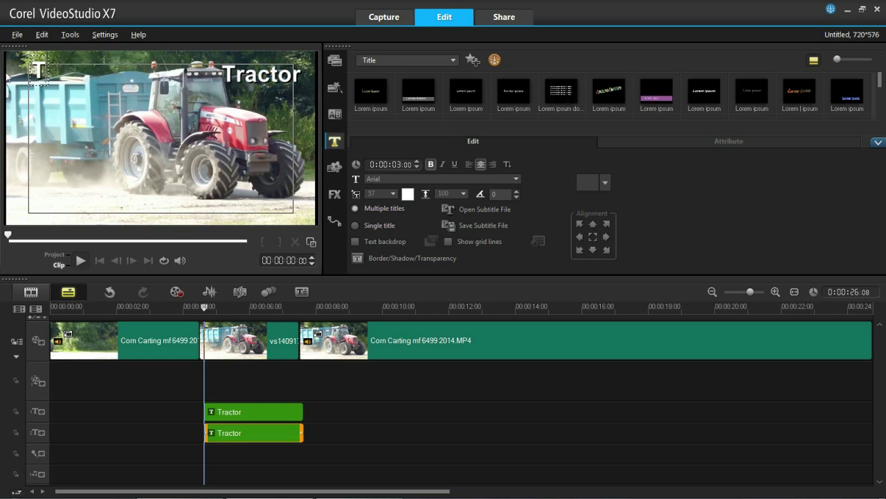
pyautogui.write('railer')
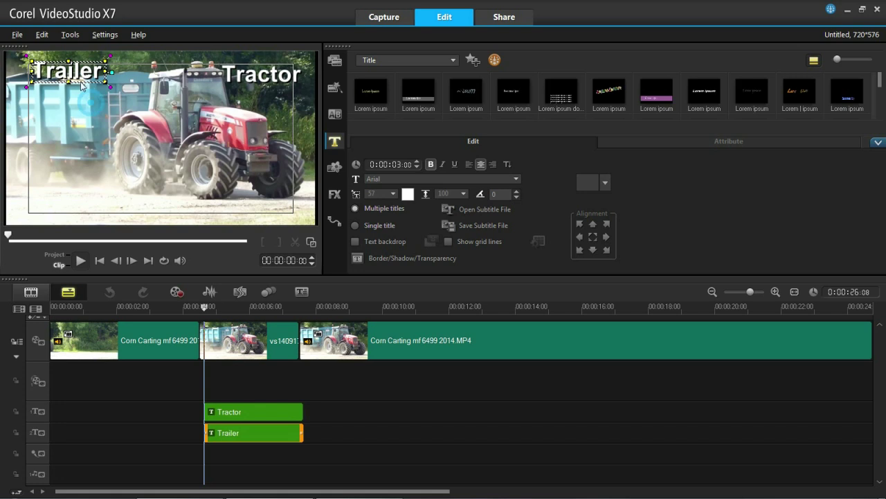
pyautogui.moveTo(76, 72); pyautogui.dragTo(78, 81)
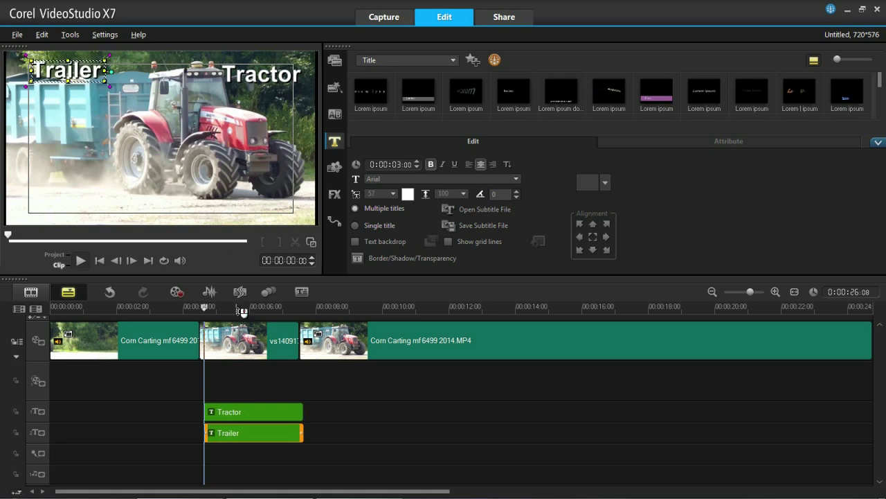
pyautogui.click(301, 411)
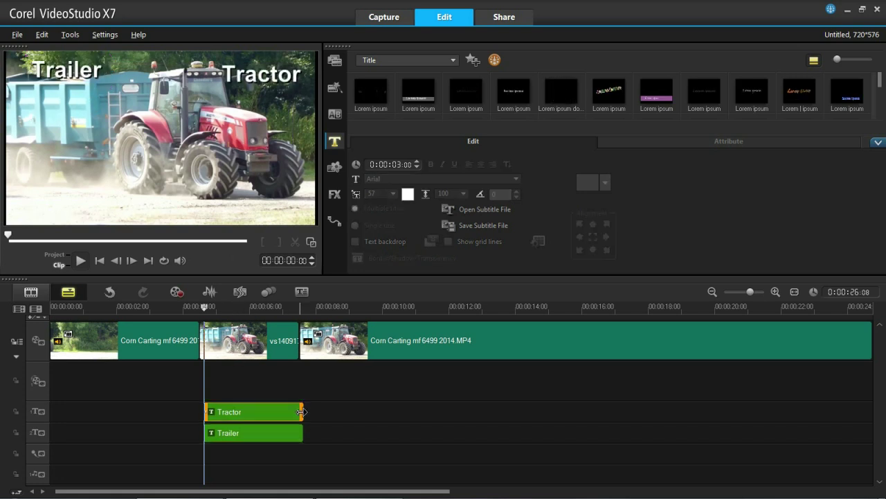
# - Align the Tractor and Trailer title clips with the three-second snapshot clip's start and end
pyautogui.moveTo(295, 411); pyautogui.dragTo(290, 411)
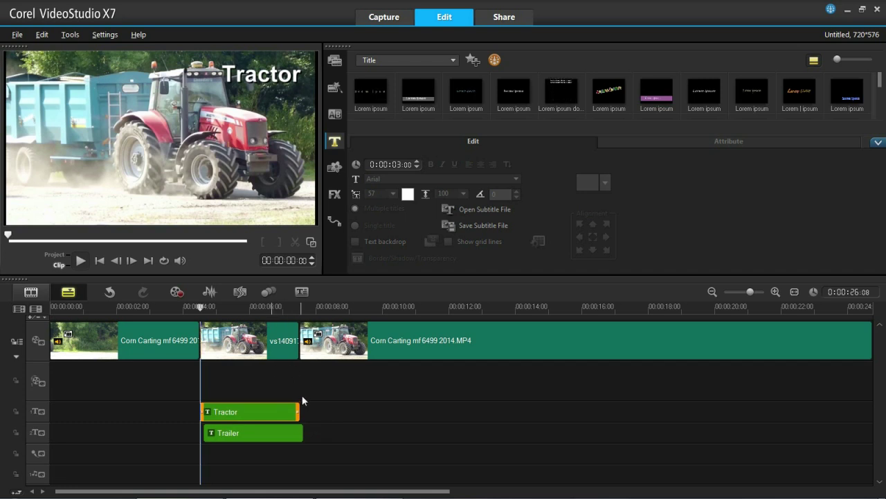
pyautogui.moveTo(285, 439); pyautogui.dragTo(280, 440)
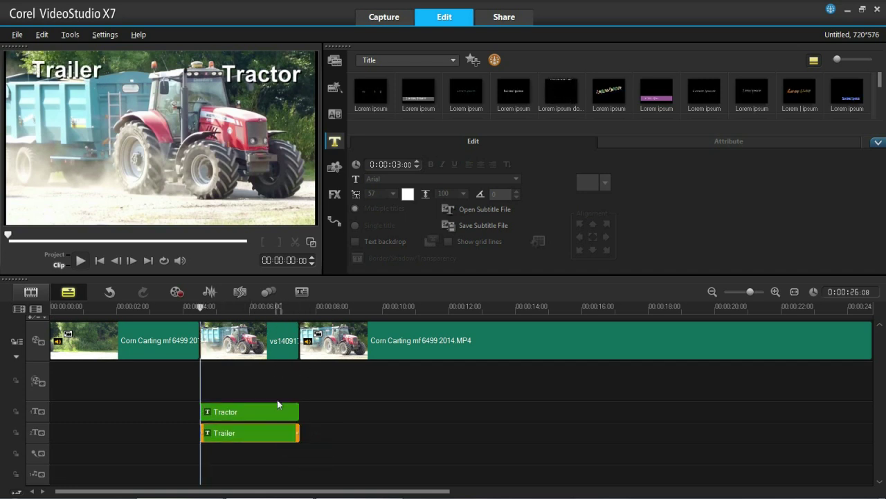
pyautogui.click(289, 346)
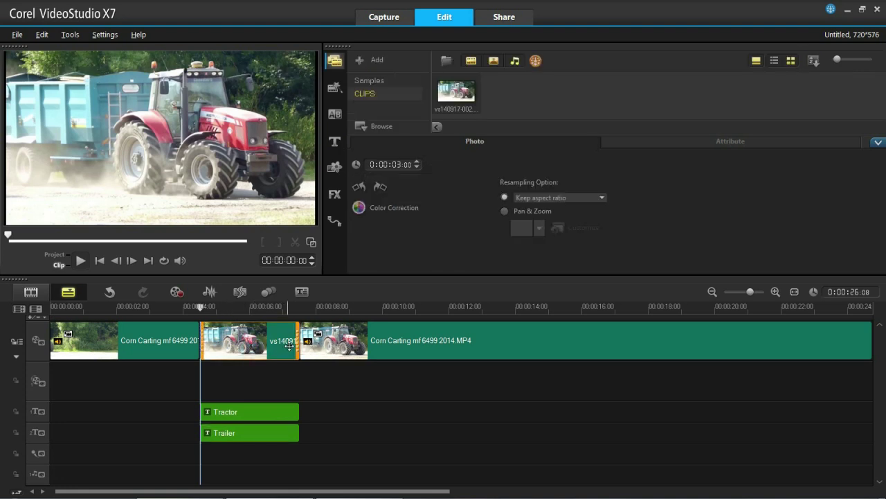
pyautogui.moveTo(297, 340)
pyautogui.mouseDown()
pyautogui.moveTo(474, 338)
pyautogui.moveTo(299, 338)
pyautogui.mouseUp()
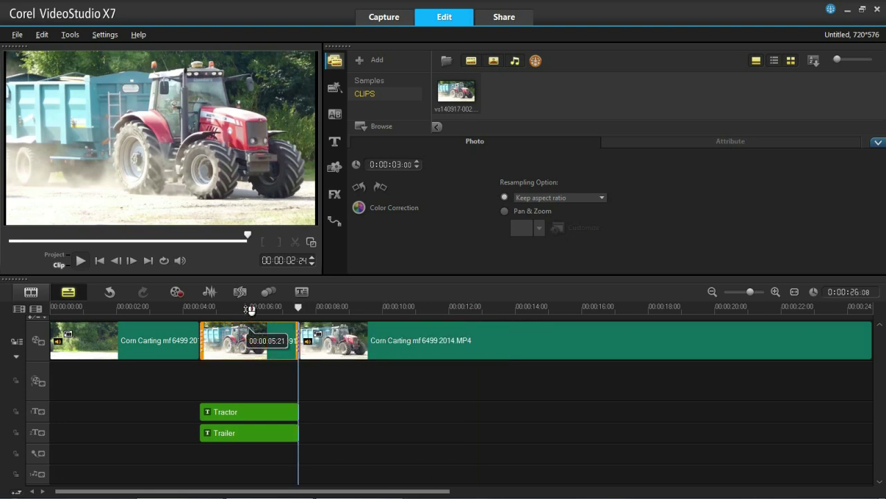
pyautogui.click(242, 408)
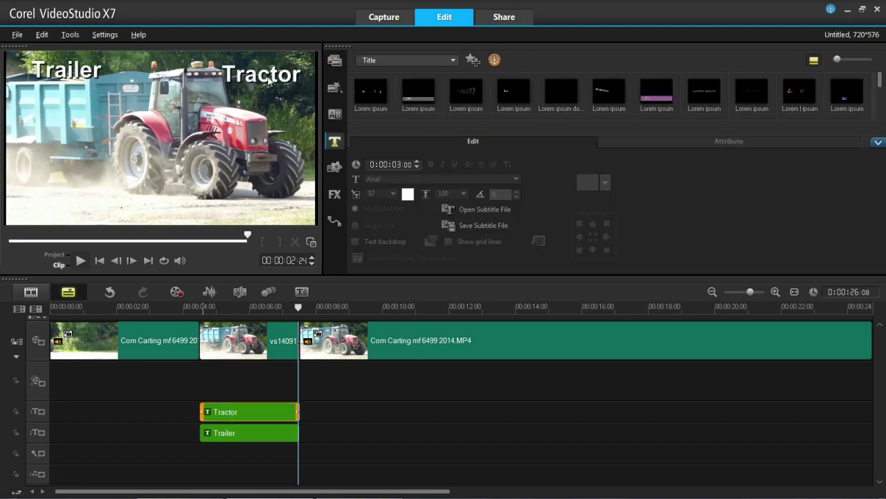
# - Give the Tractor title a Fade animation customized to Cross-fade with Long pause
pyautogui.click(718, 141)
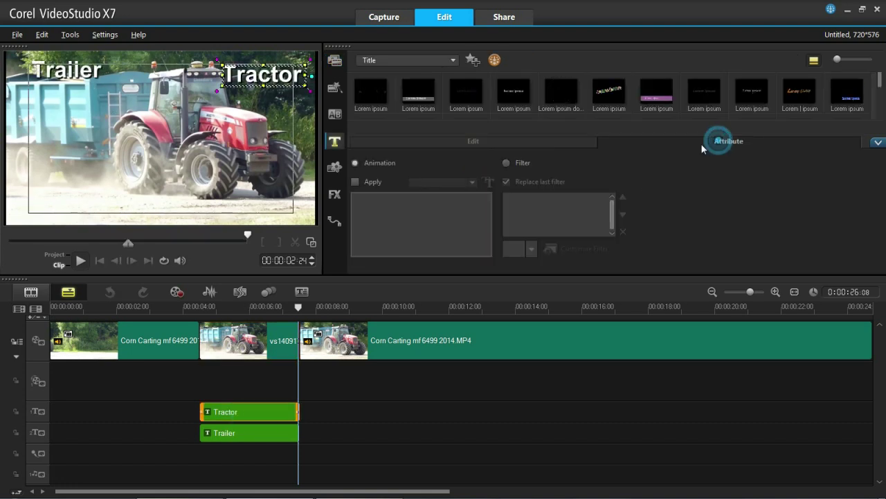
pyautogui.click(356, 182)
pyautogui.click(438, 184)
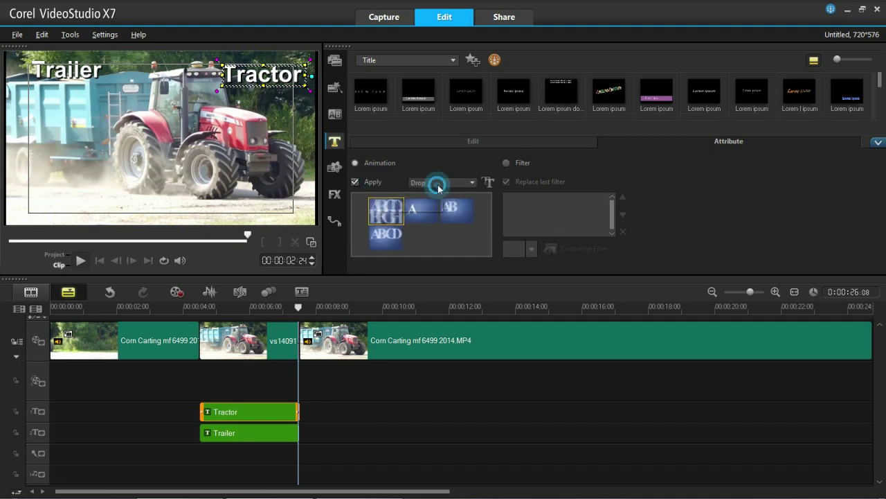
pyautogui.click(488, 182)
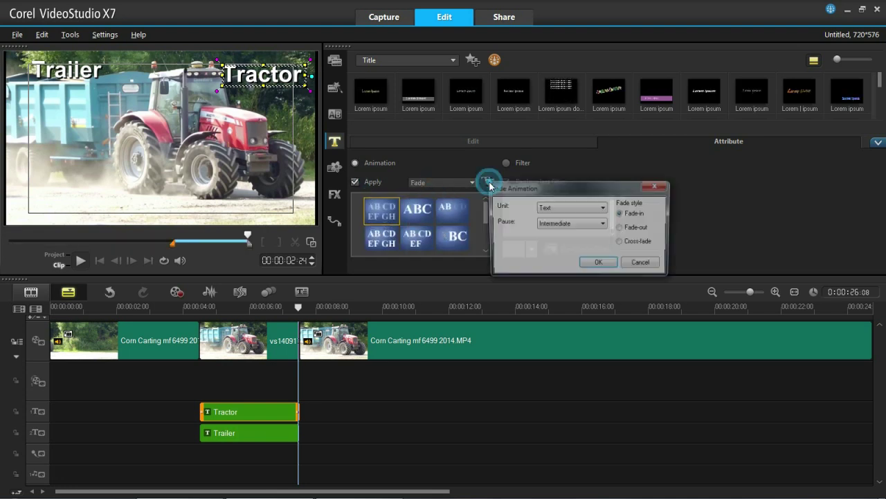
pyautogui.click(622, 242)
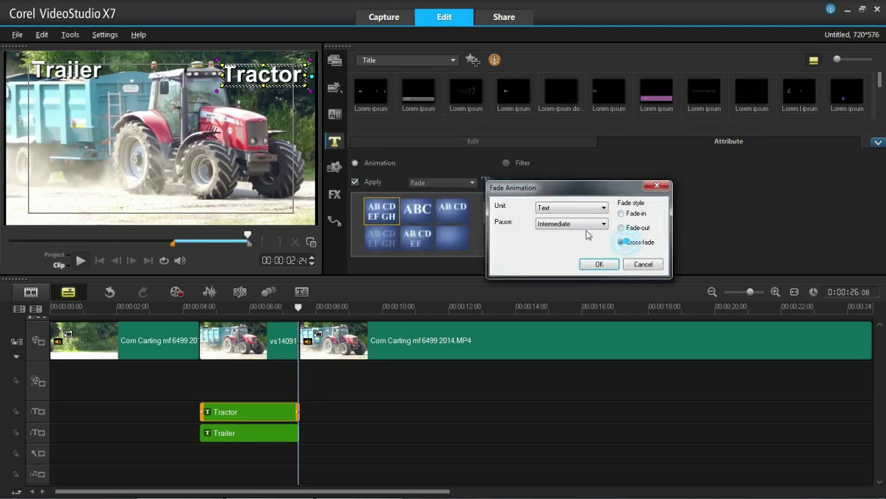
pyautogui.click(587, 225)
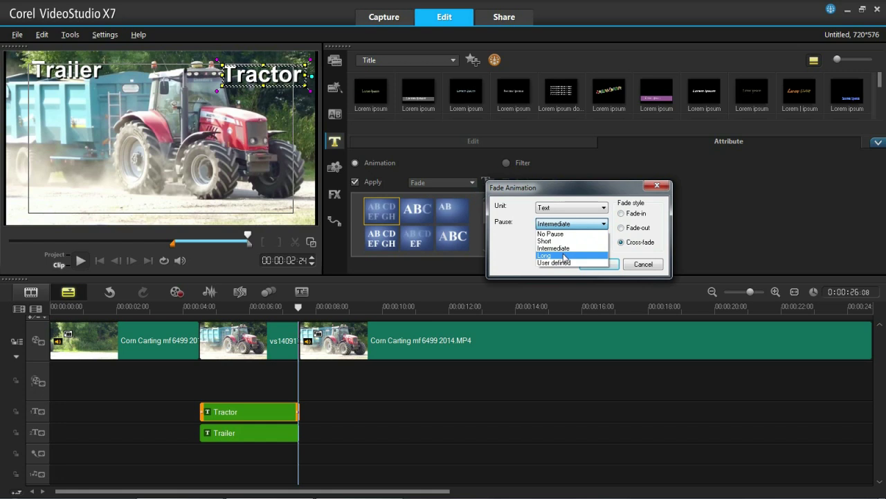
pyautogui.click(562, 251)
pyautogui.click(590, 264)
# - Apply the Fade animation to the Trailer title and rewind the playhead to about 2 seconds
pyautogui.click(269, 429)
pyautogui.click(335, 194)
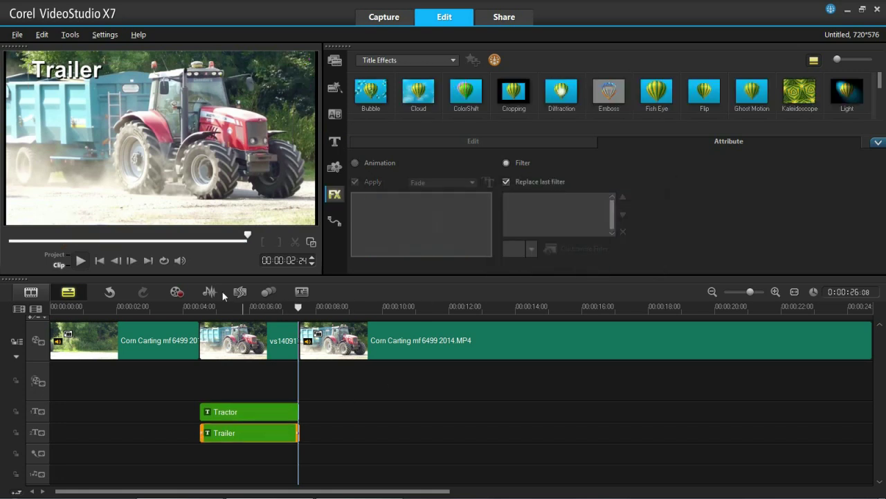
pyautogui.click(82, 69)
pyautogui.click(355, 181)
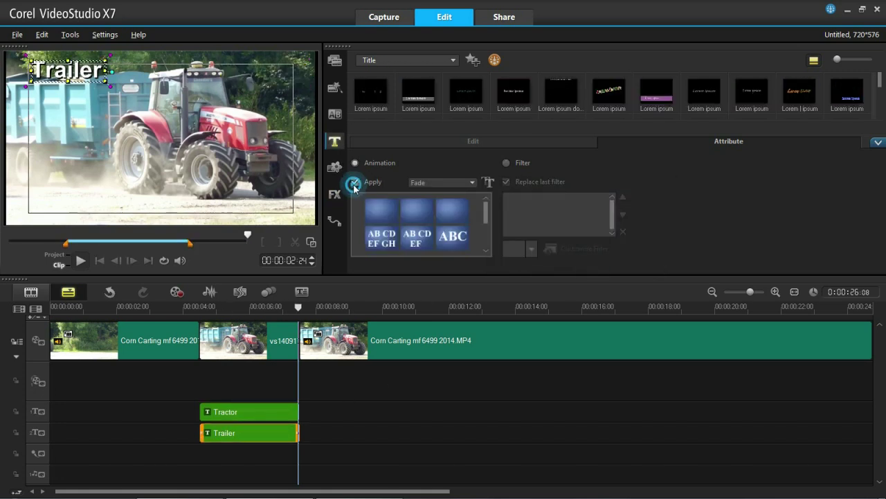
pyautogui.click(487, 179)
pyautogui.click(598, 263)
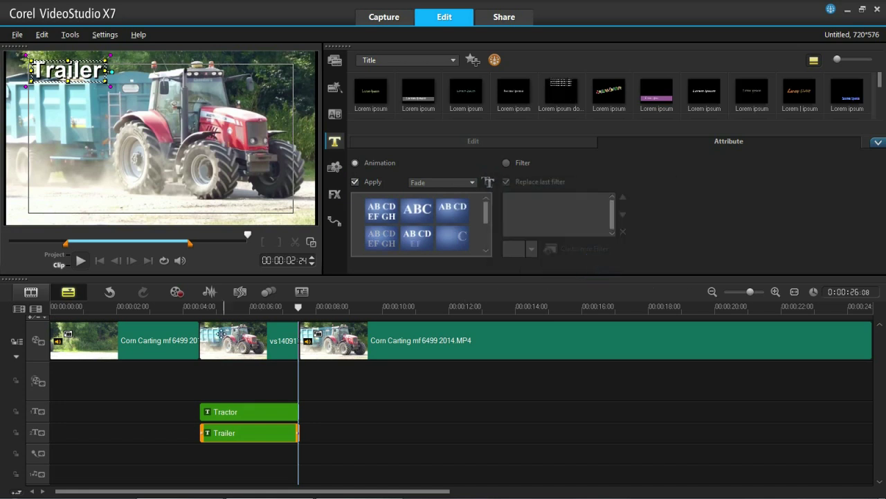
pyautogui.click(192, 307)
pyautogui.moveTo(191, 310); pyautogui.dragTo(118, 309)
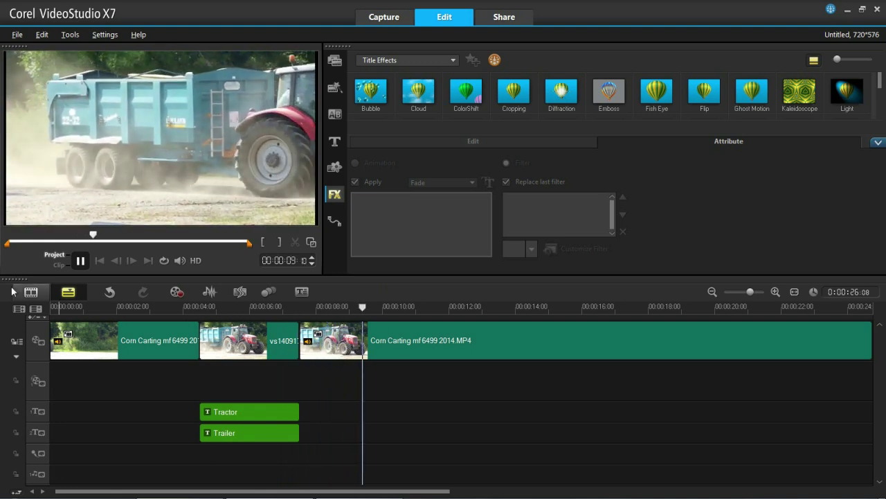
pyautogui.click(80, 261)
pyautogui.click(135, 307)
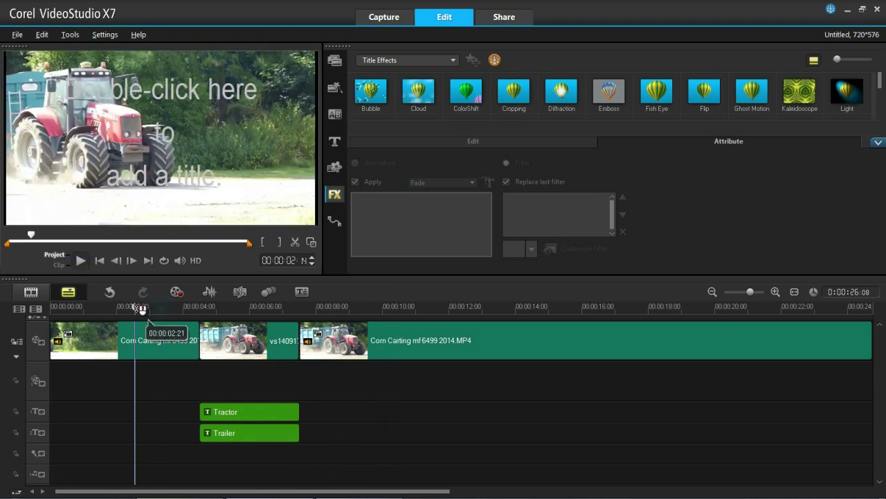